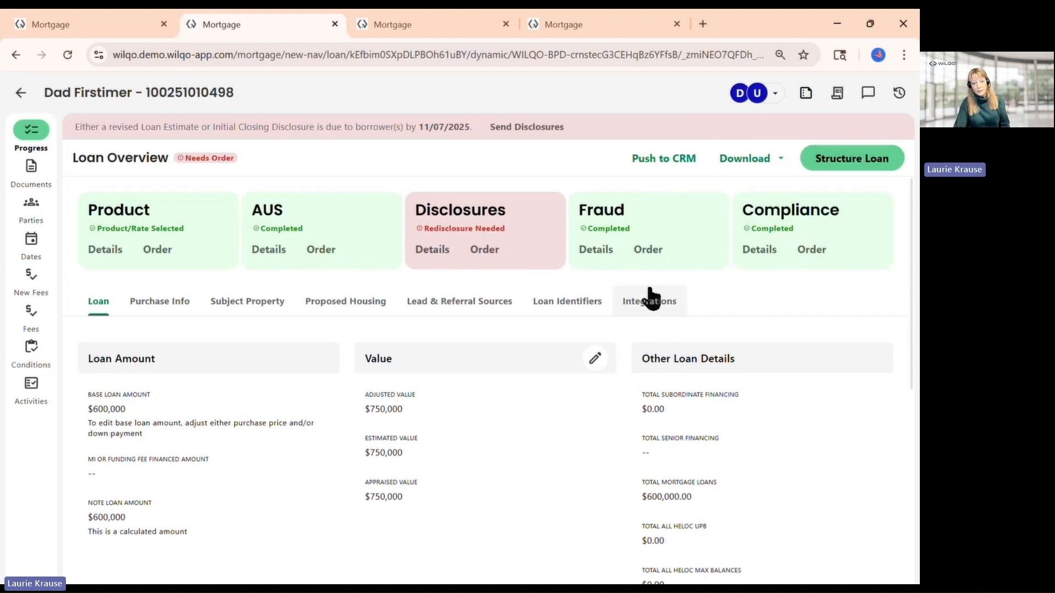
Open the loan's Credit progress item, launch Credit Review, and move to the Review Credit Scores section
left_click(27, 134)
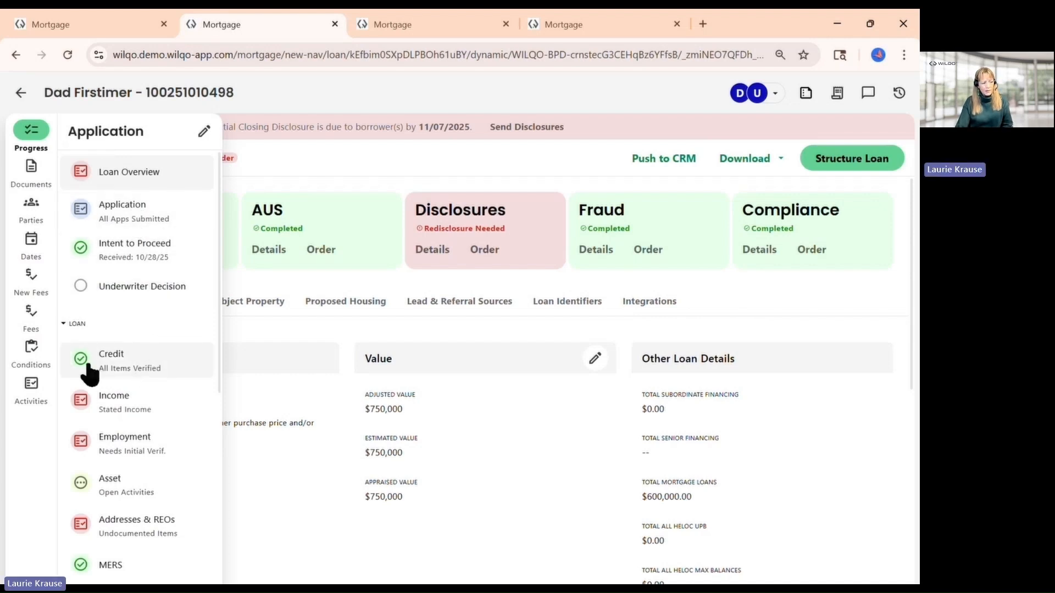
left_click(113, 369)
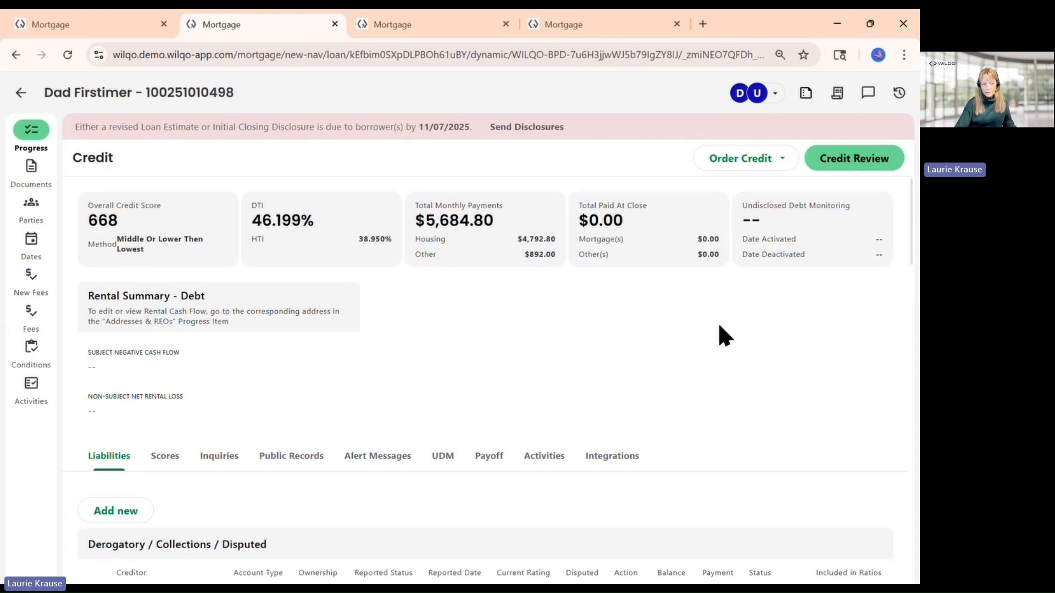
left_click(855, 167)
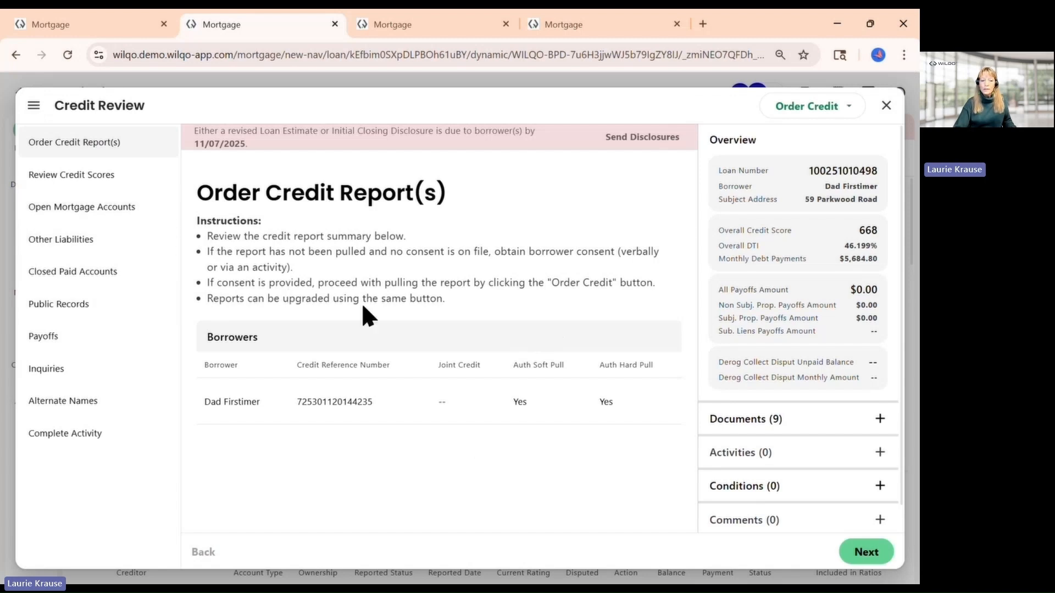
left_click_drag(448, 299, 206, 245)
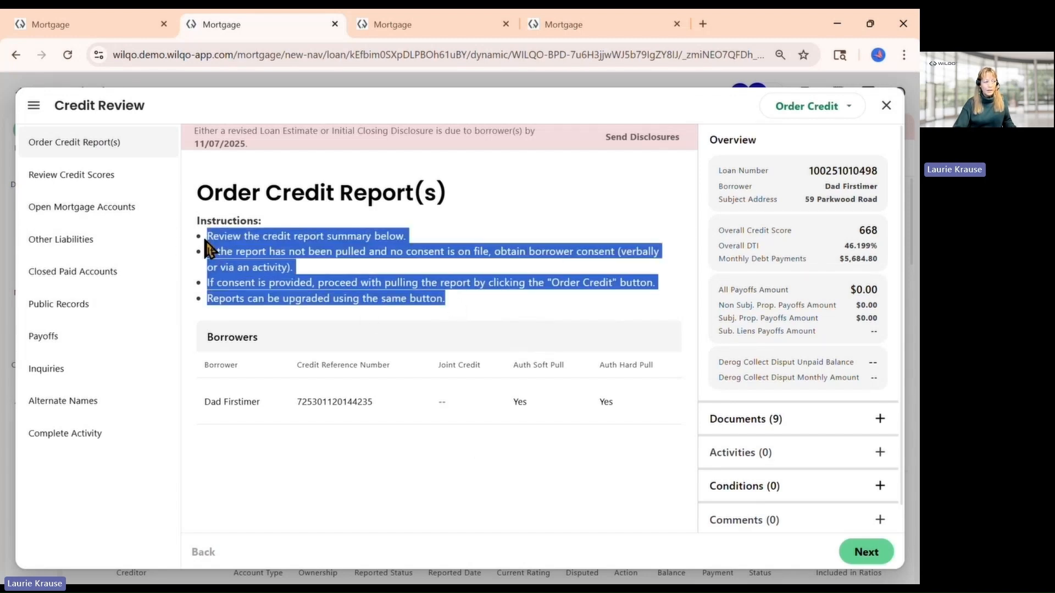
left_click(71, 177)
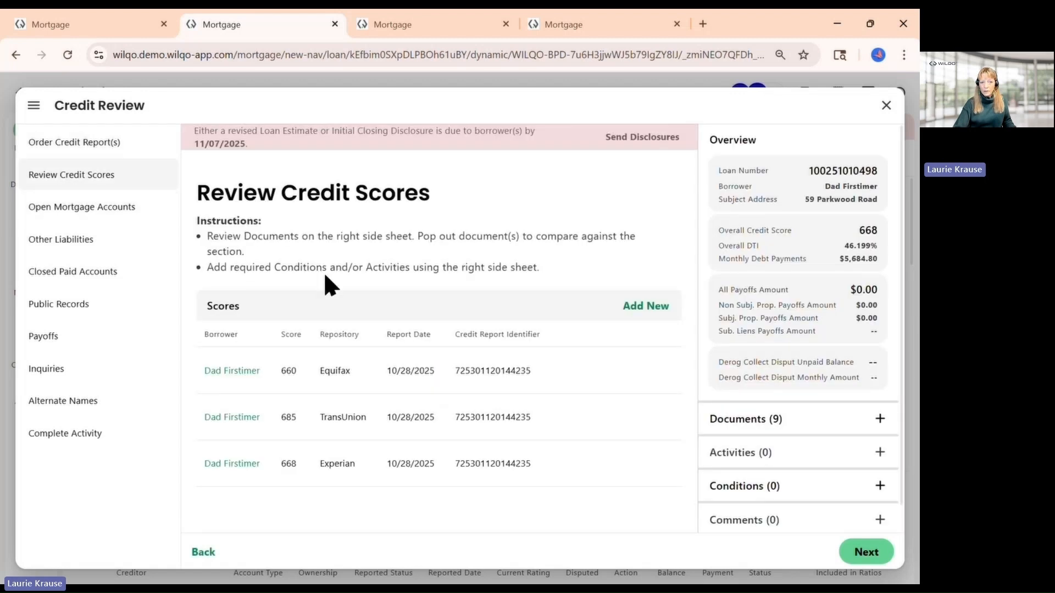
Examine the reviewed Credit Report Factual Data document and its details from the documents list, then close it
mouse_move(667, 417)
left_click(736, 422)
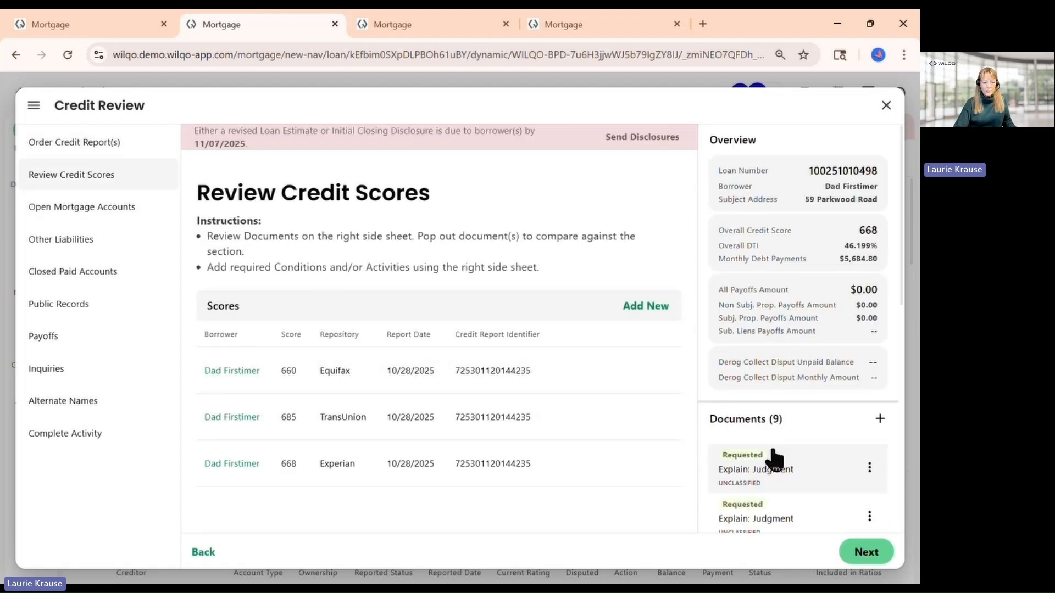
scroll(772, 459, "down", 6)
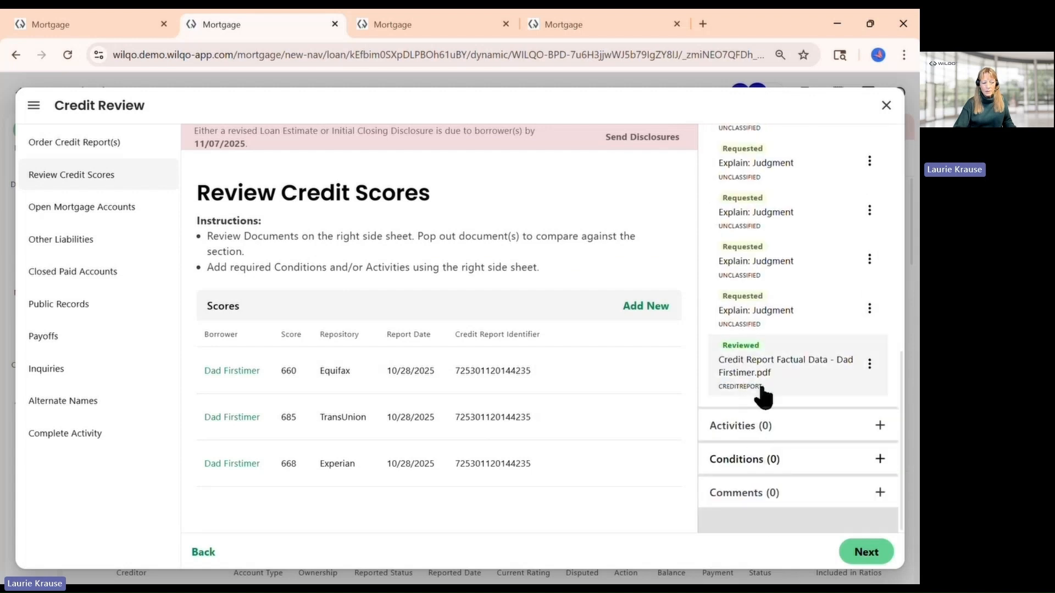
left_click(762, 388)
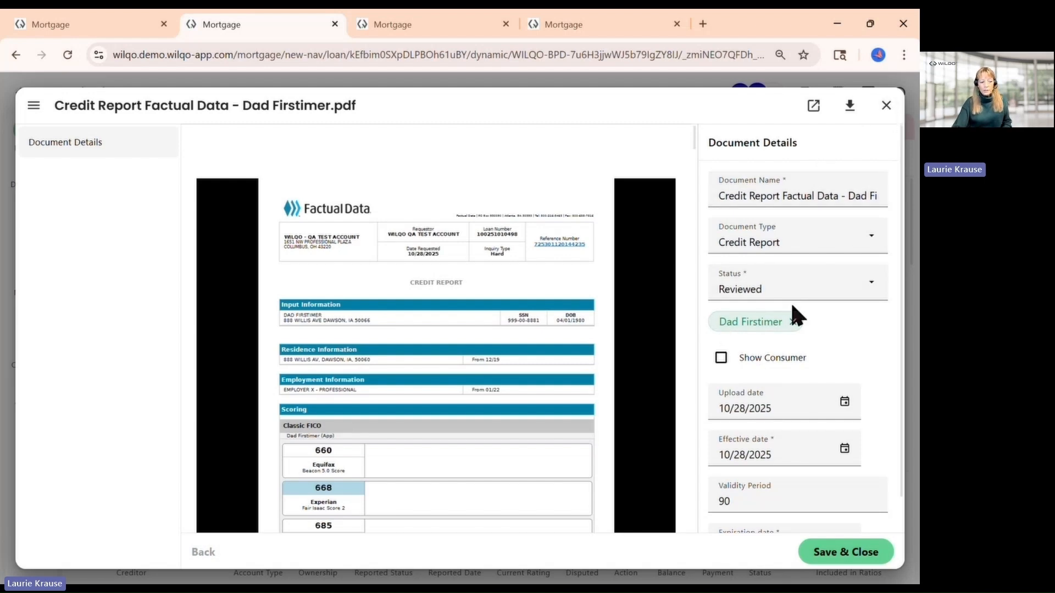
scroll(791, 306, "down", 1)
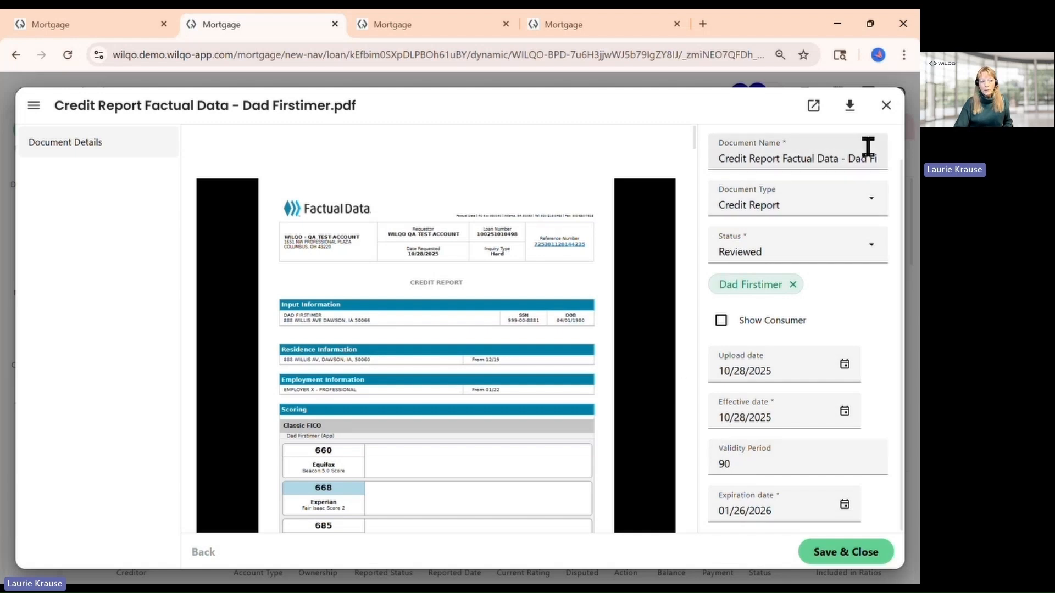
left_click(886, 106)
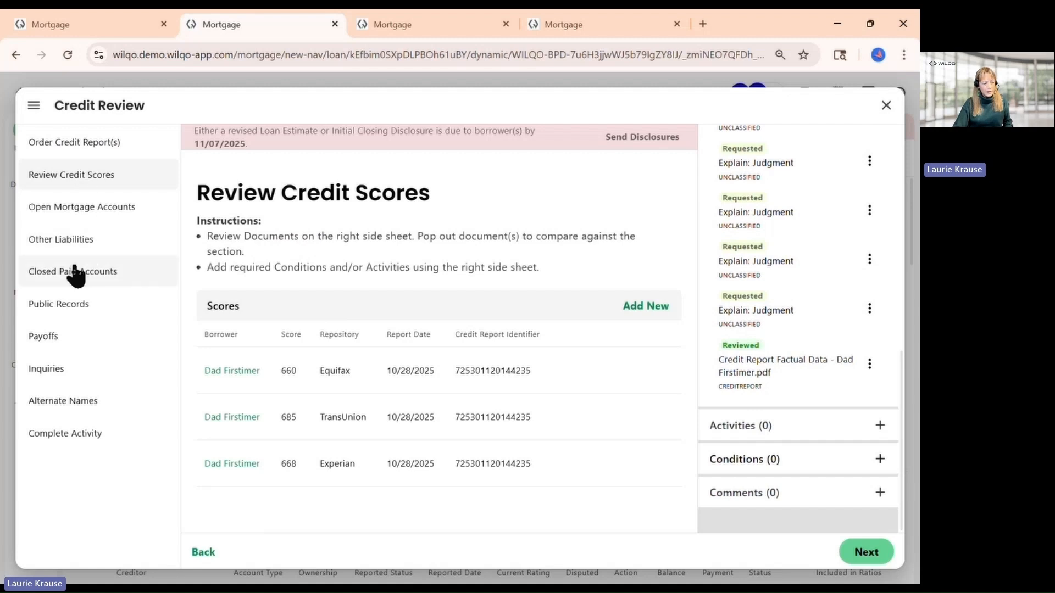
Go to the Public Records section and review the borrower declarations and listed judgment records
left_click(73, 307)
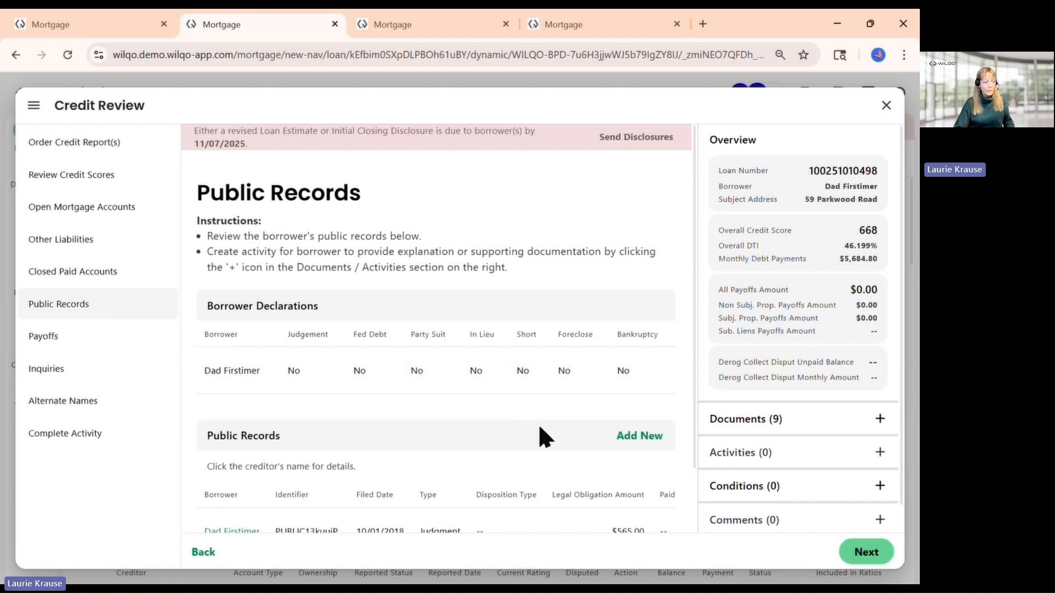
left_click_drag(207, 306, 630, 358)
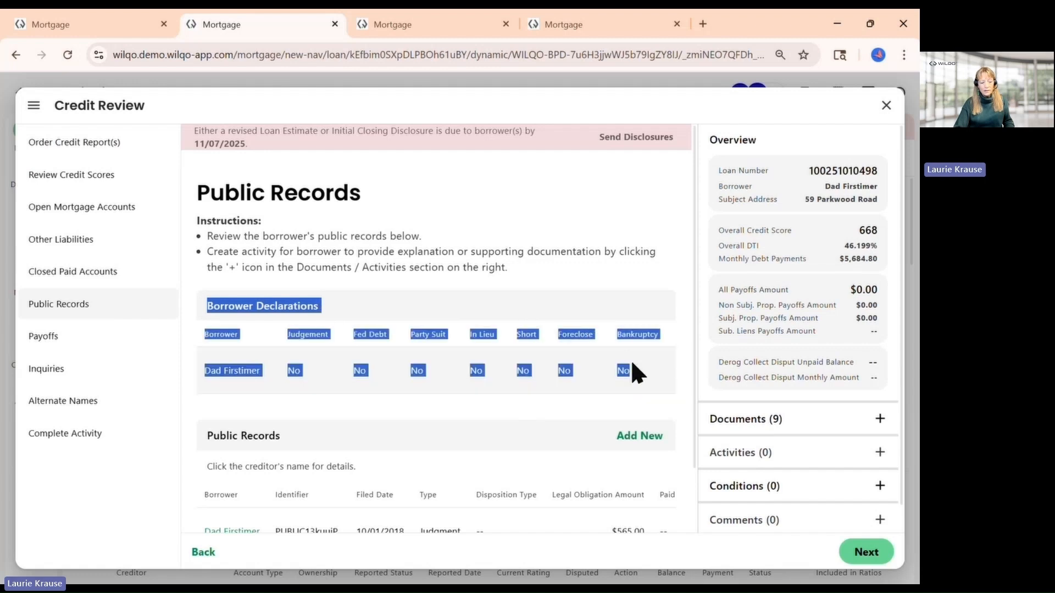
scroll(541, 388, "down", 1)
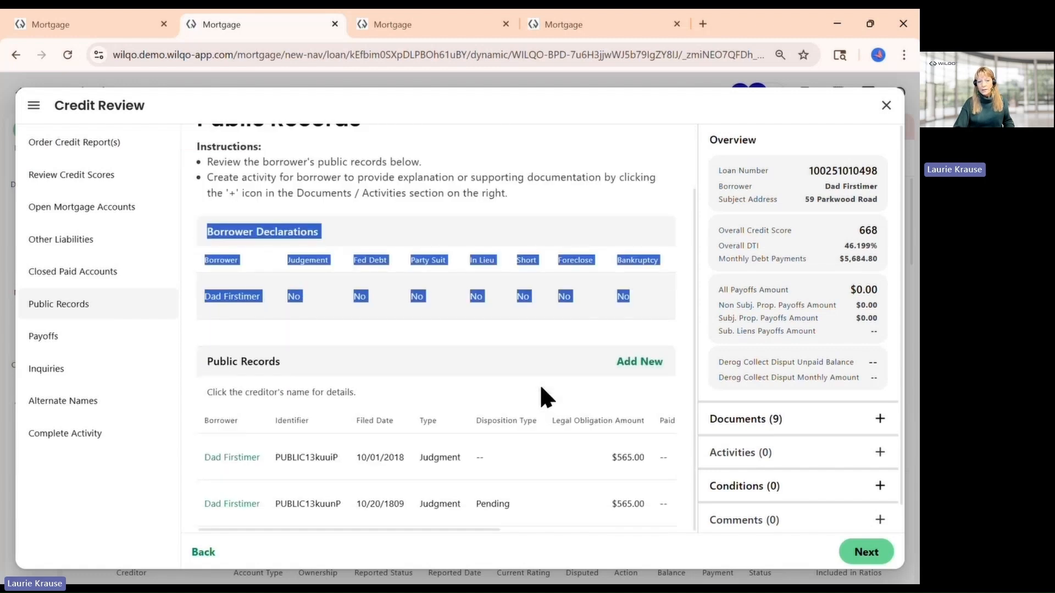
left_click(205, 358)
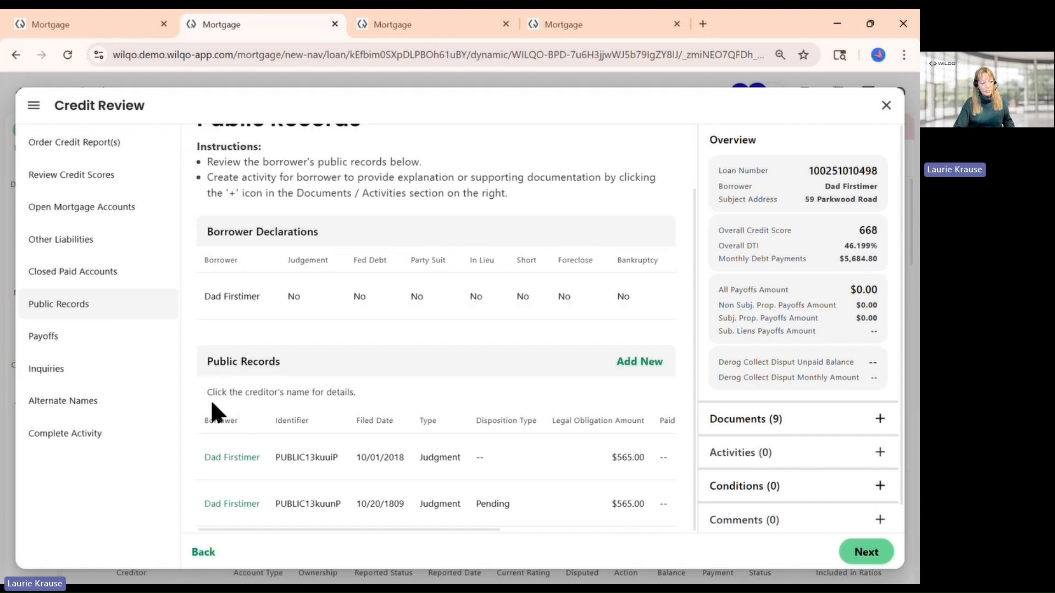
mouse_move(275, 461)
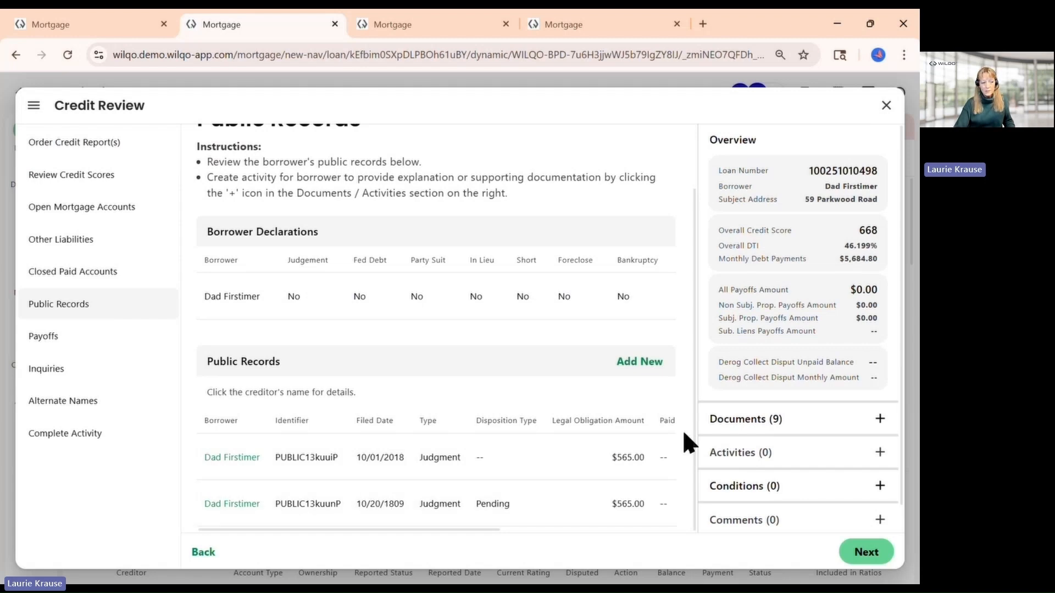
Add a document request for Explain: Judgment with its default explanation text and send it
left_click(743, 423)
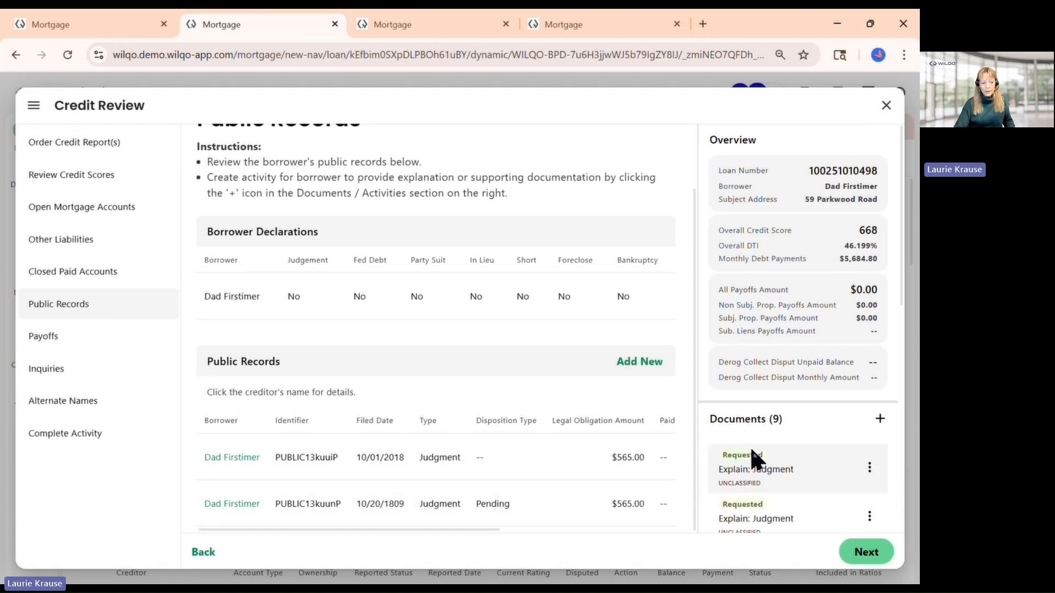
scroll(775, 471, "down", 3)
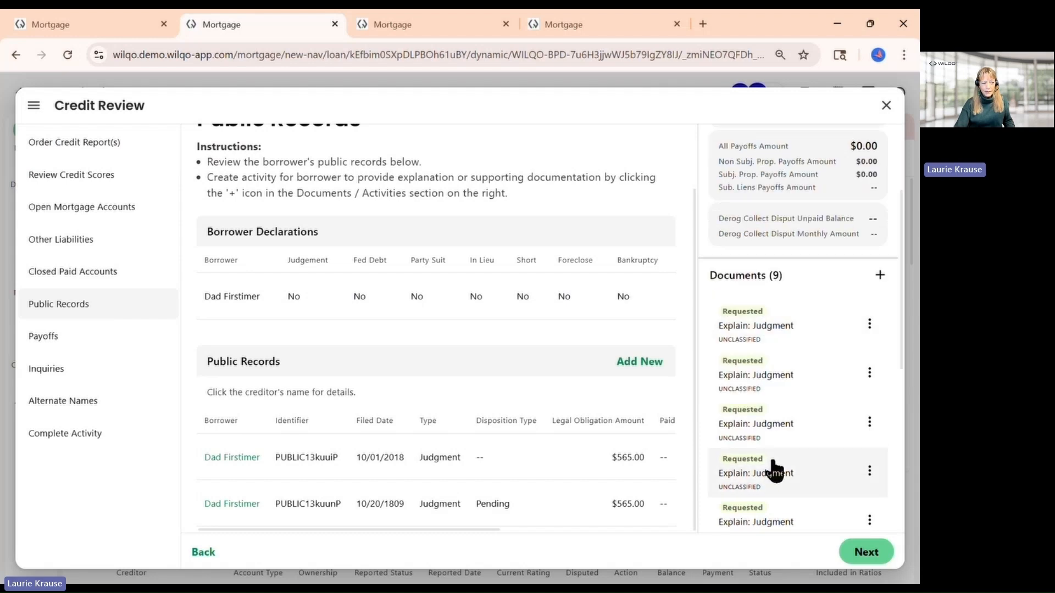
left_click(878, 276)
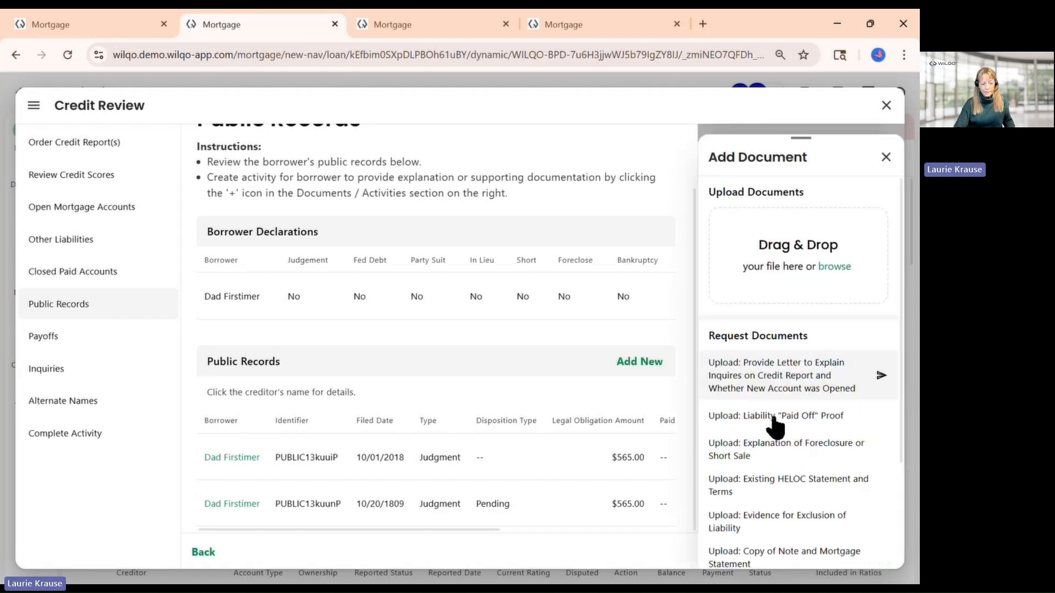
scroll(779, 434, "down", 3)
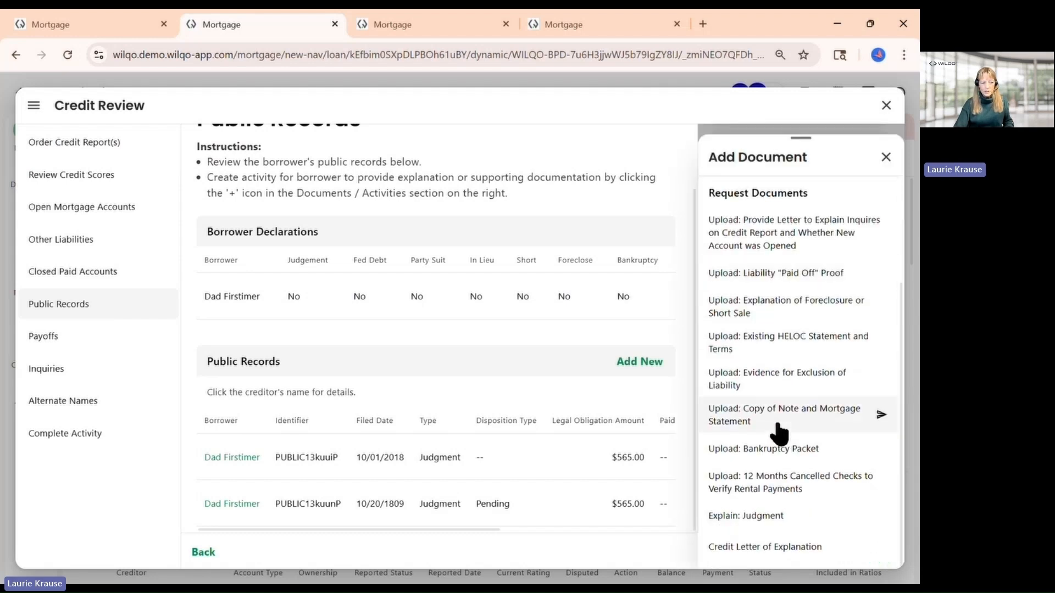
left_click(759, 518)
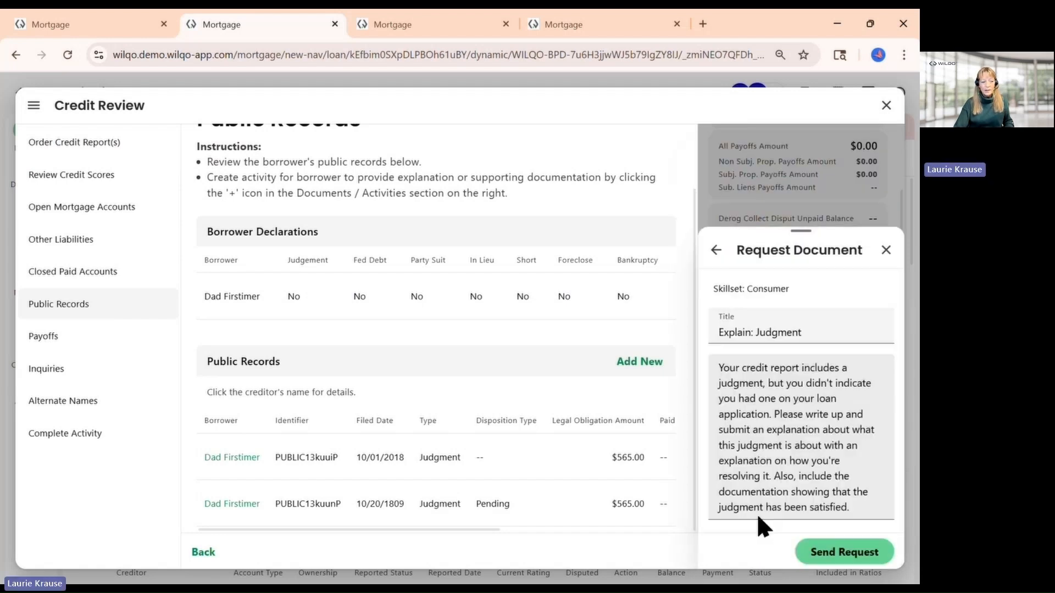
left_click(810, 474)
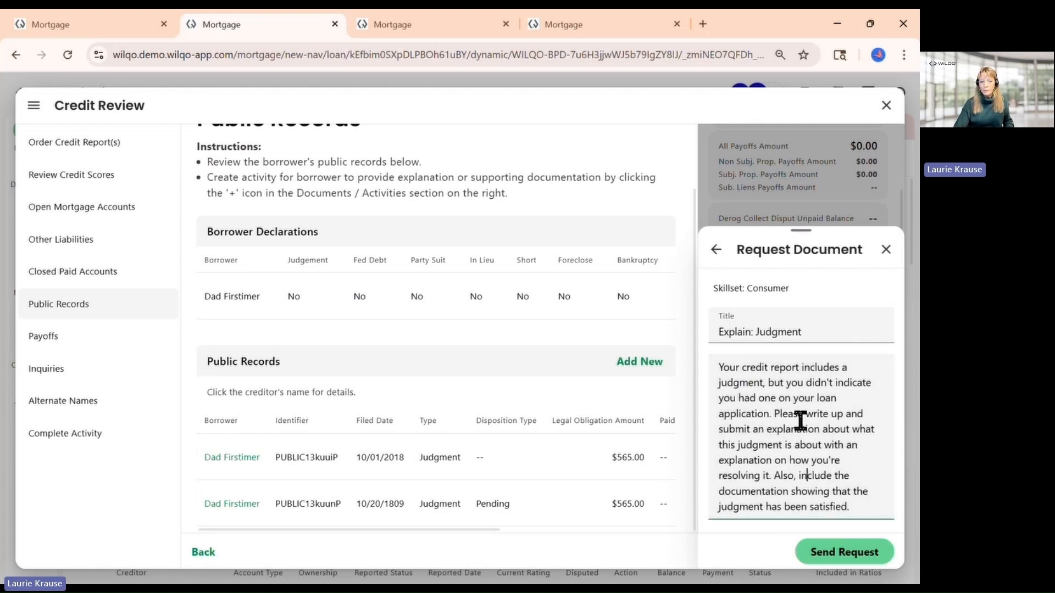
left_click(838, 552)
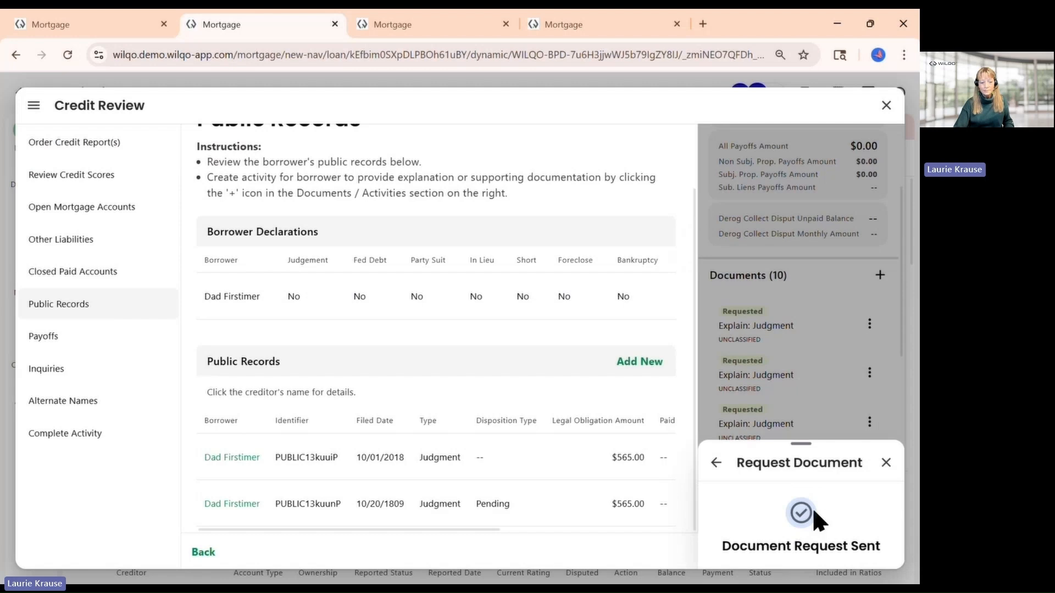
Set the Complete Activity status to Completed and confirm the credit status update
left_click(51, 440)
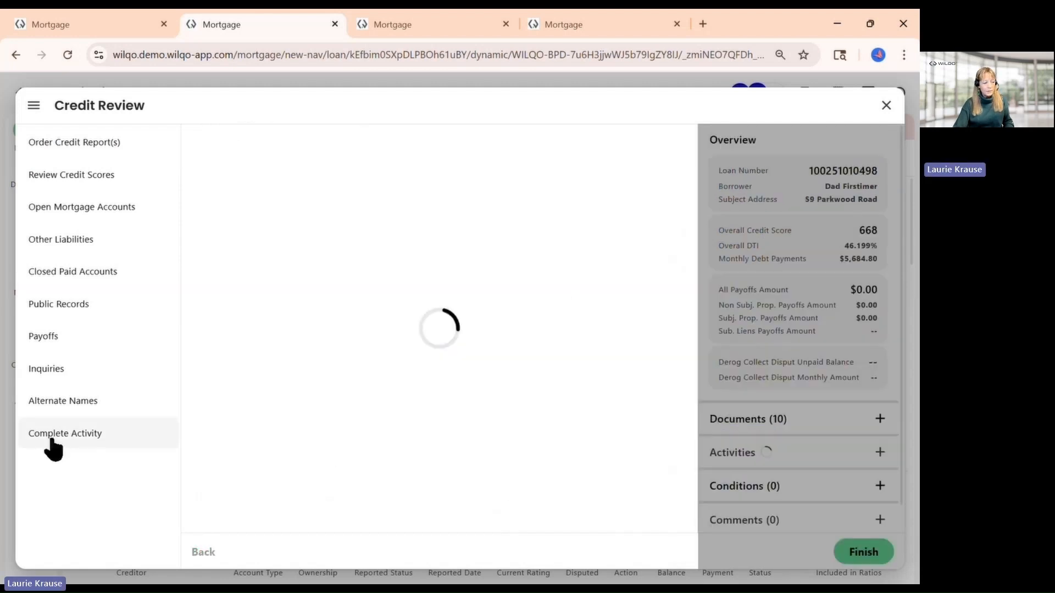
left_click(336, 359)
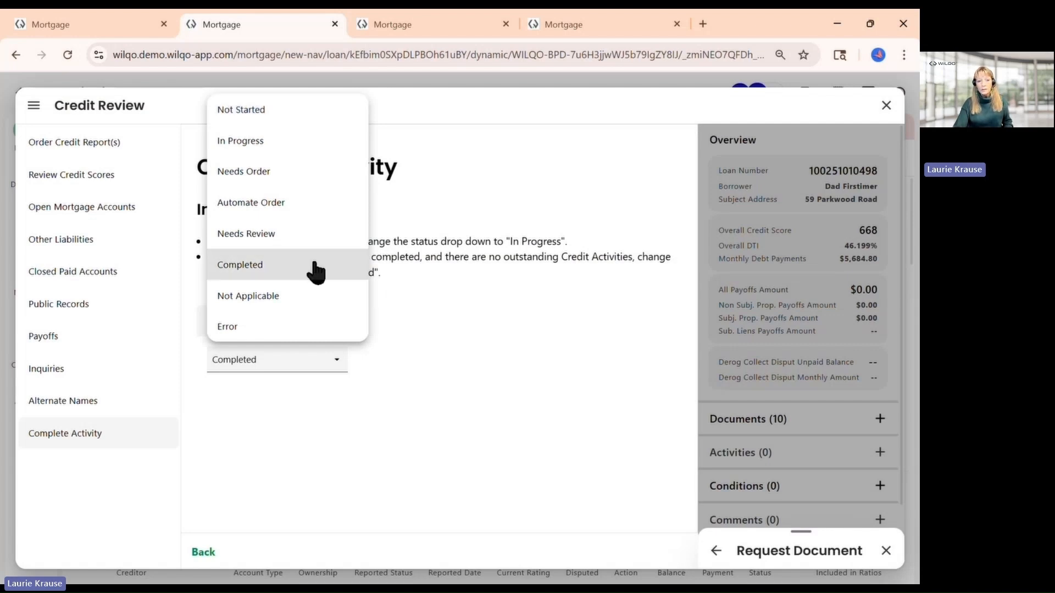
left_click(265, 274)
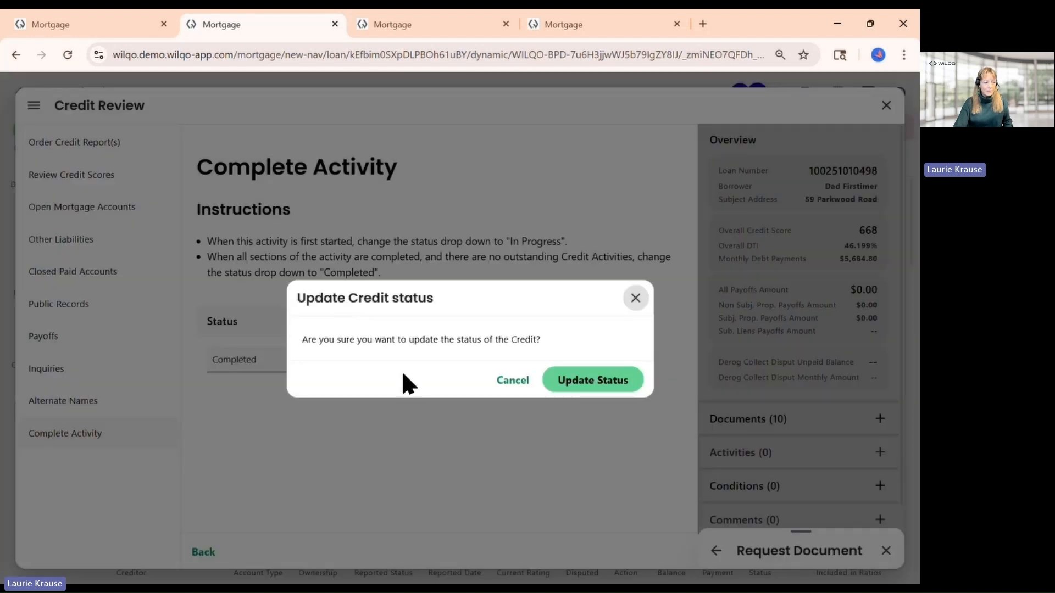
left_click(577, 384)
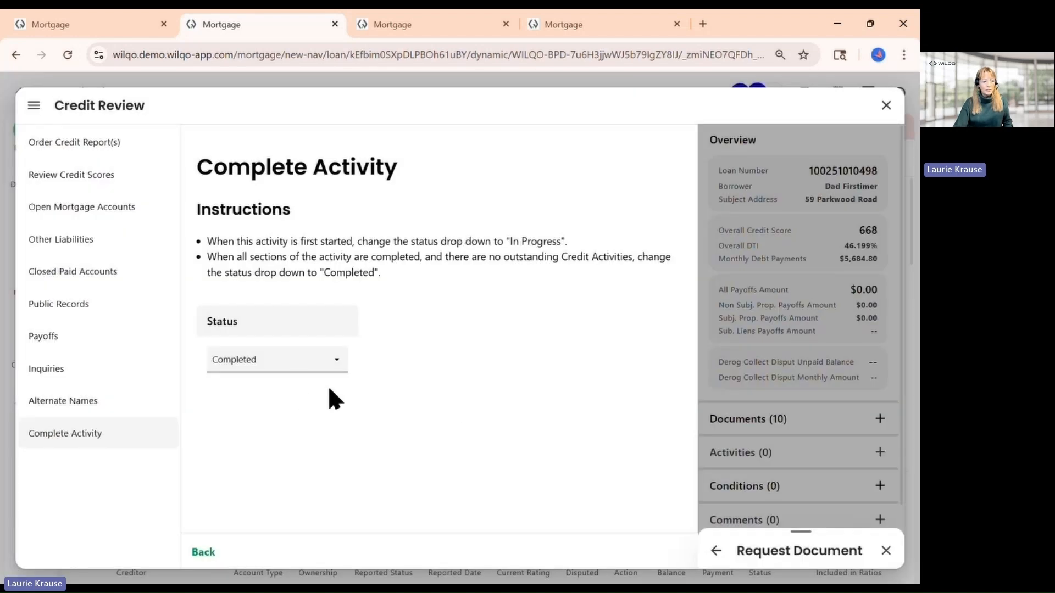
Close Credit Review and open the Income progress item for the loan
left_click(886, 106)
left_click(31, 130)
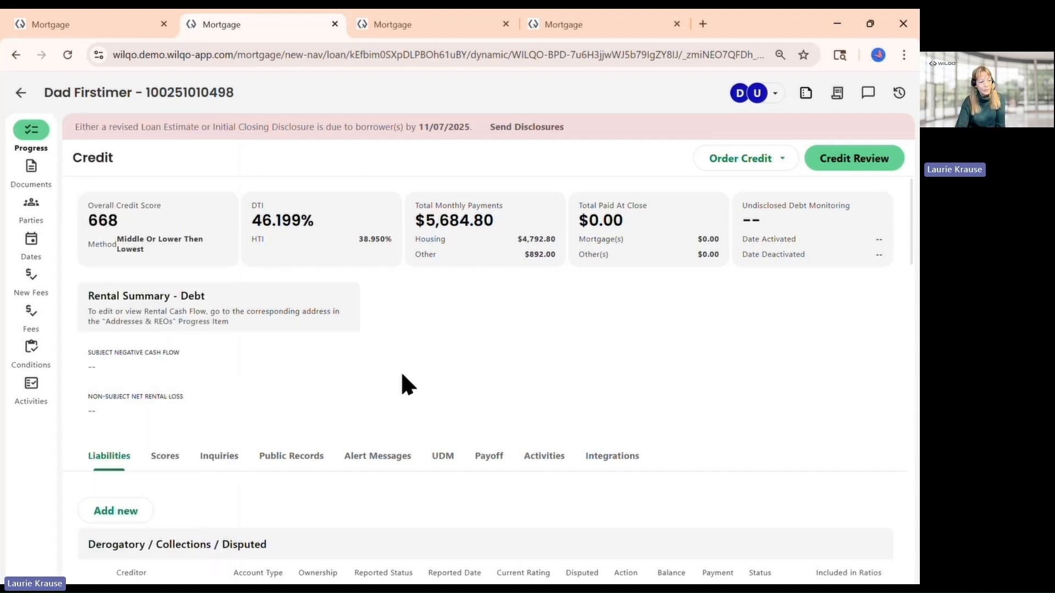
mouse_move(41, 140)
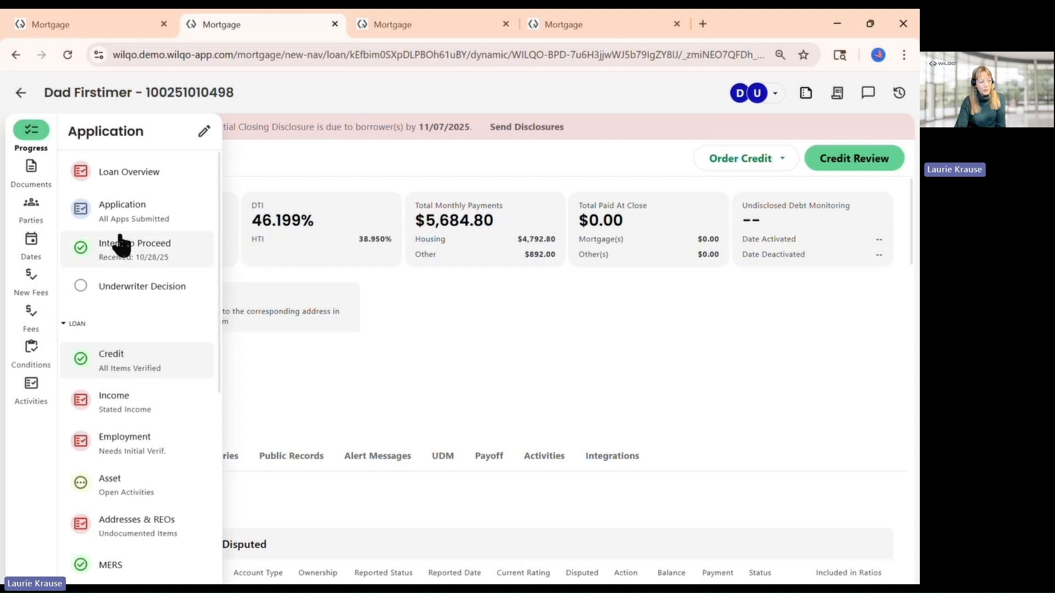
left_click(150, 416)
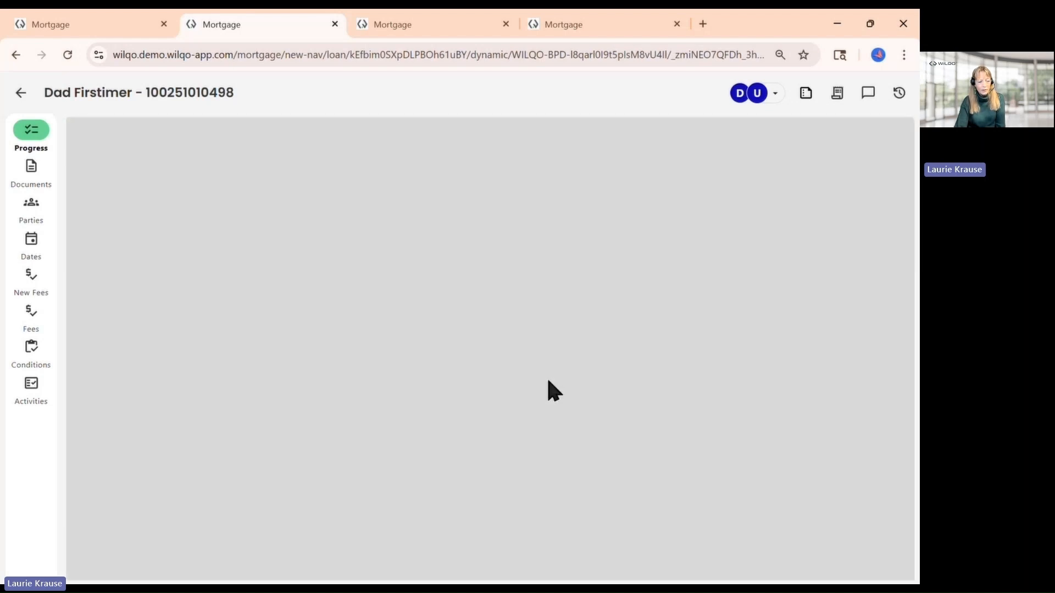
Look over the Income page's basic income entries and summary, then reopen the progress item list
scroll(650, 386, "down", 4)
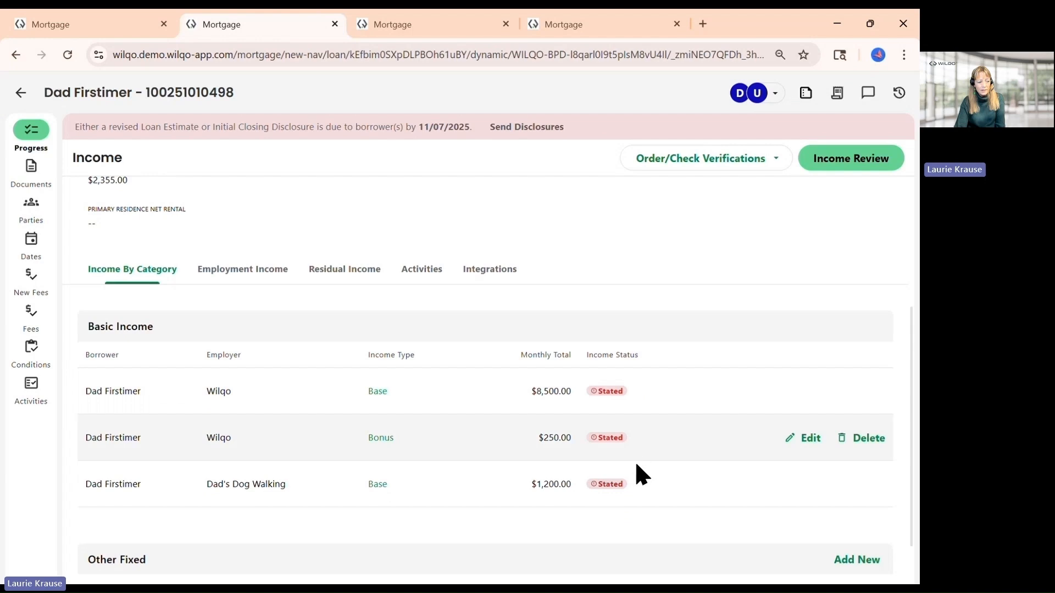
scroll(643, 417, "up", 4)
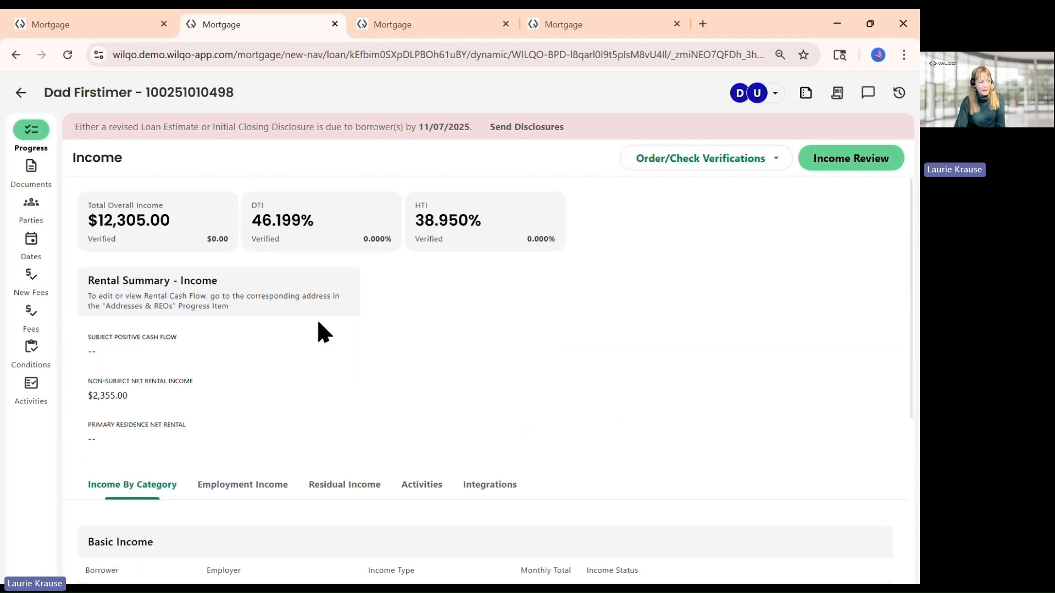
left_click(31, 129)
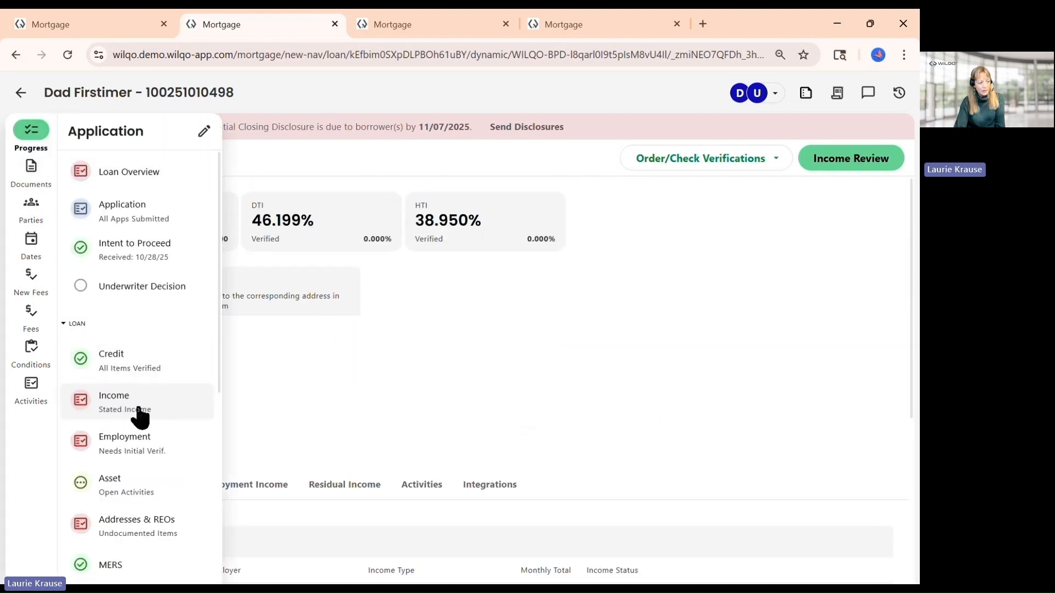